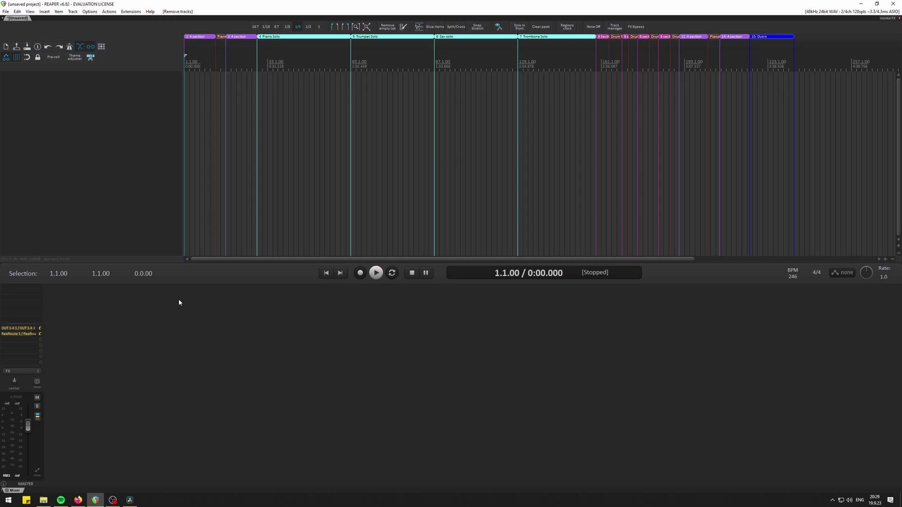
- Check the Render to File settings, then select 01_KickIn in the multitrack folder
key(ctrl+alt+r)
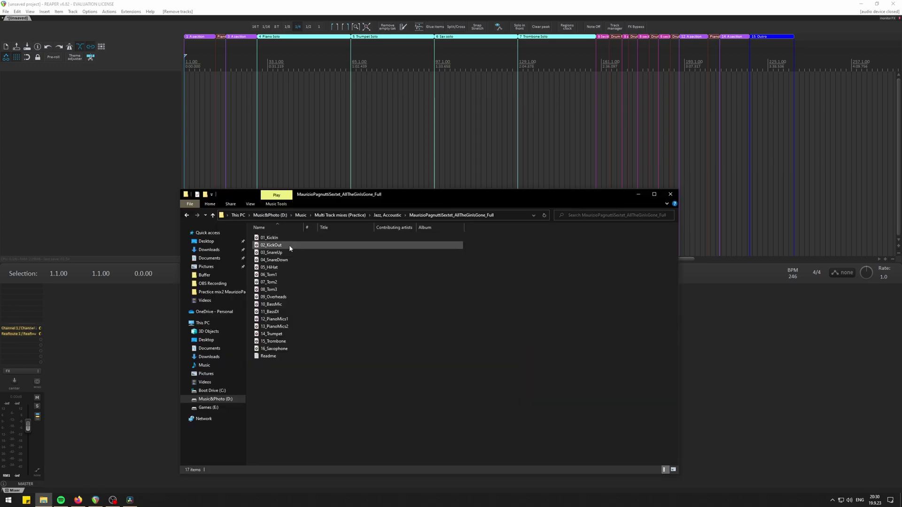
click(271, 238)
- Extend the file selection to 16_Saxophone and browse cambridge-mt.com's Acoustic / Jazz / Country / Orchestral projects
shift+click(293, 349)
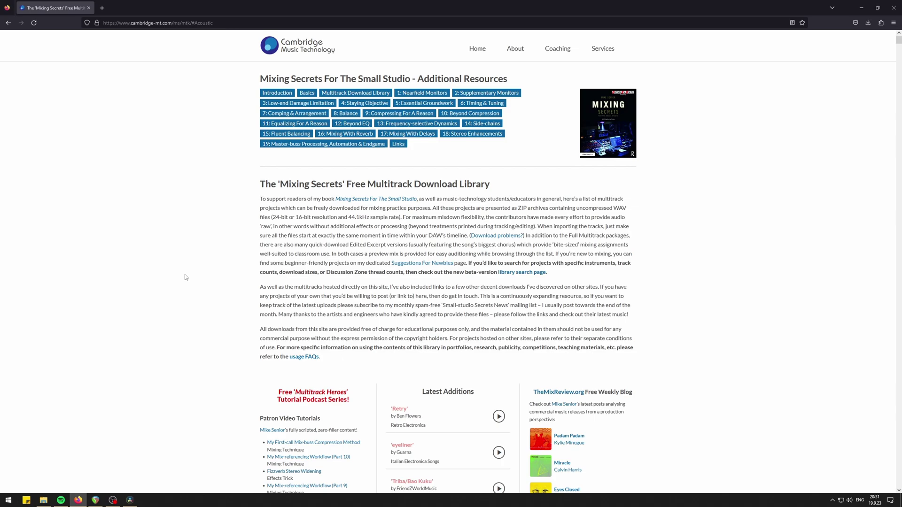
scroll(201, 258, down, 10)
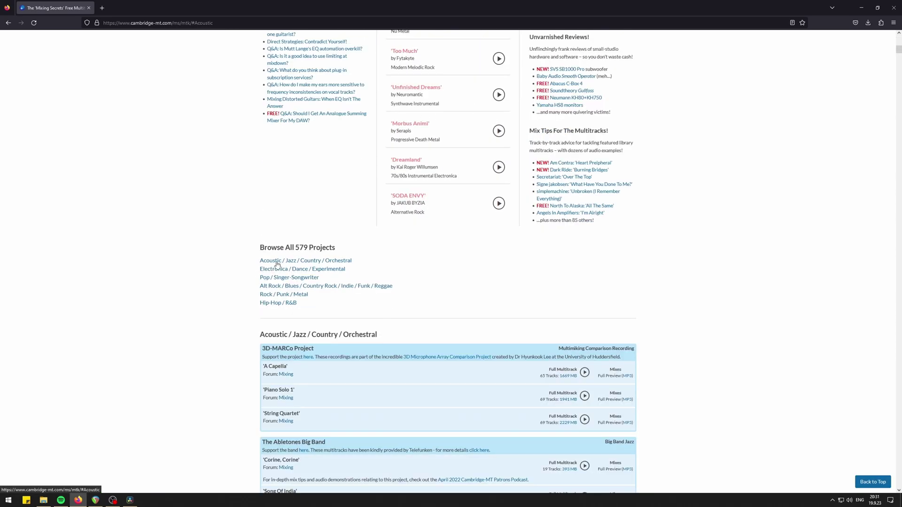
click(277, 263)
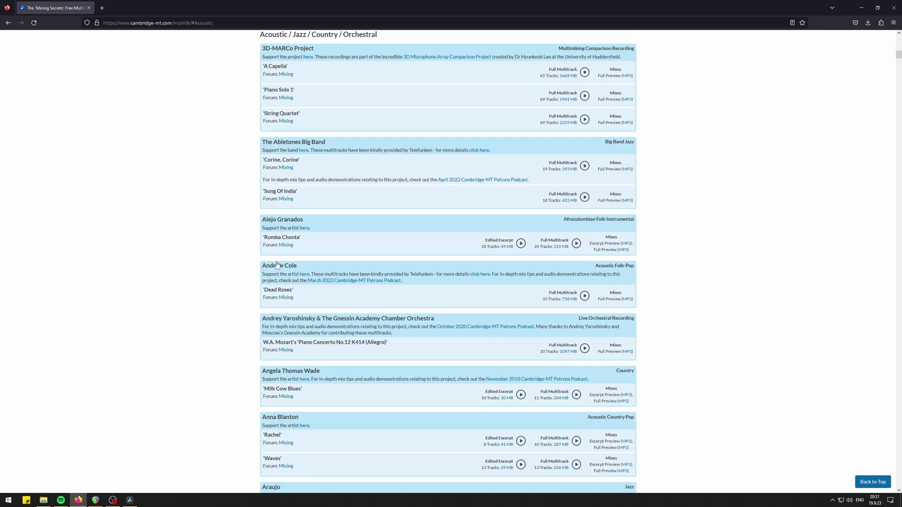
scroll(236, 257, down, 3)
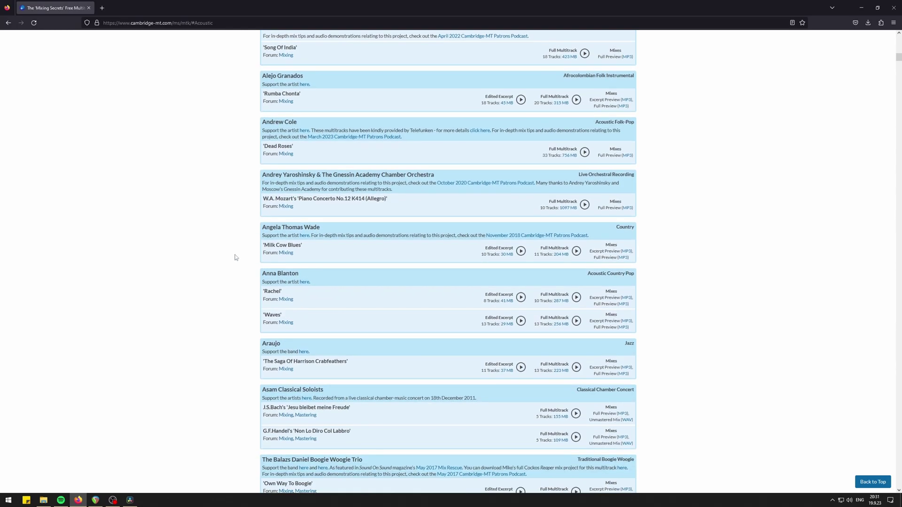
- Select all sixteen sextet WAVs, 01_KickIn through 16_Saxophone, and drop them into REAPER
click(129, 500)
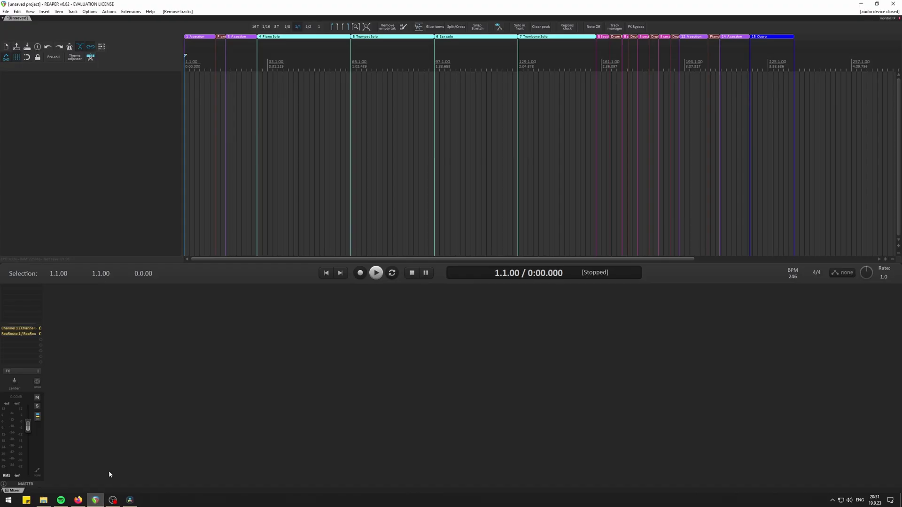
click(43, 500)
click(489, 326)
click(296, 238)
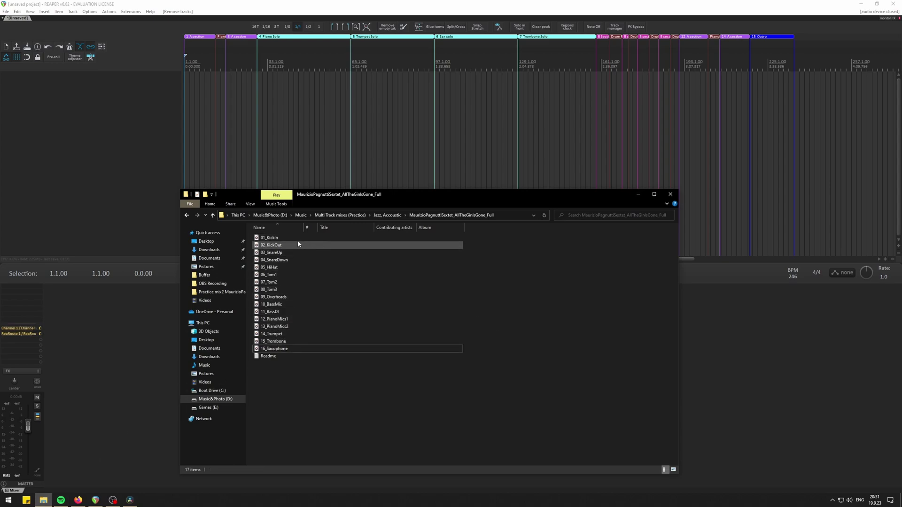
drag(475, 241, 264, 352)
drag(273, 259, 132, 192)
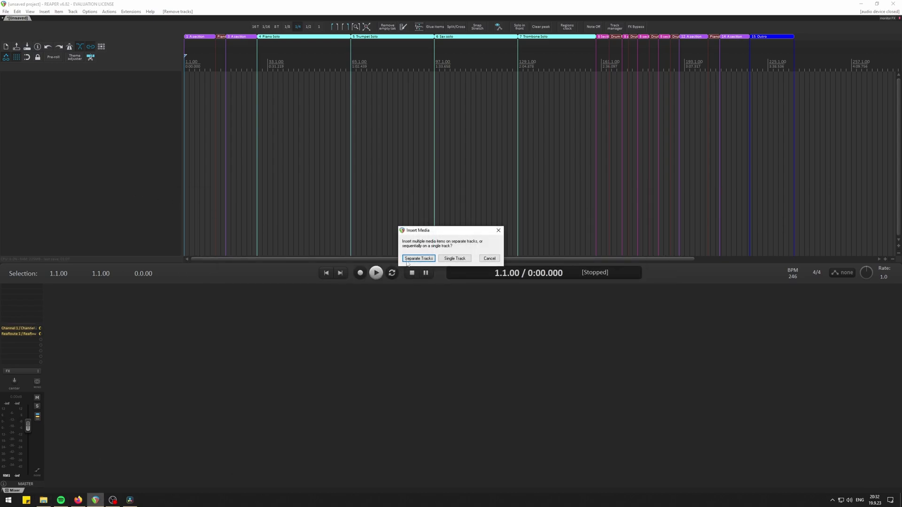
- Insert the dropped sextet files as separate tracks, one per file
key(Return)
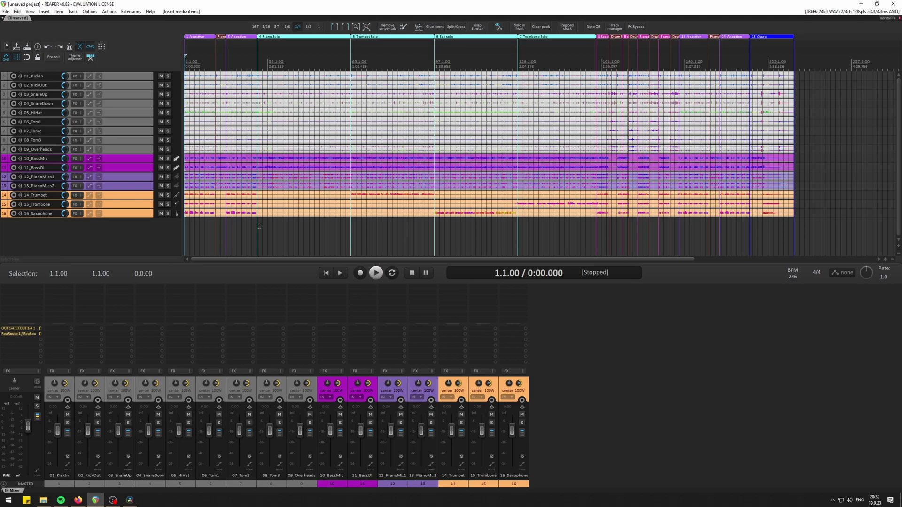
- Wrap the nine drum tracks in a 'Drums Bus' folder and create a 'Bass Bus' folder
drag(122, 80, 125, 150)
key(ctrl+shift+f)
text(Drums Bus)
key(Return)
text(Bass Bus)
key(Return)
- Add 'Keys Bus' around the two piano tracks and 'Brass Bus' for the brass, then audition playback
drag(141, 195, 141, 206)
key(ctrl+shift+f)
text(Keys Bus)
key(Return)
key(ctrl+shift+f)
text(Brass Bus)
key(Return)
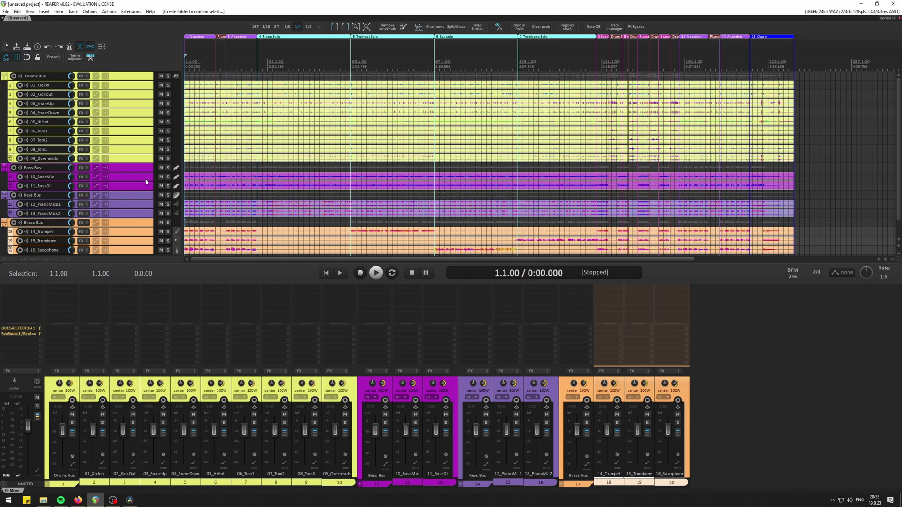
key(space)
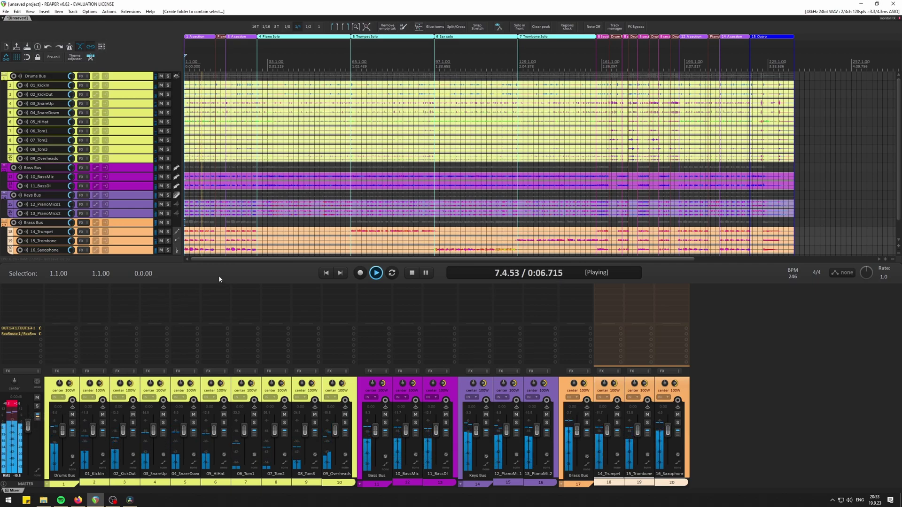
key(space)
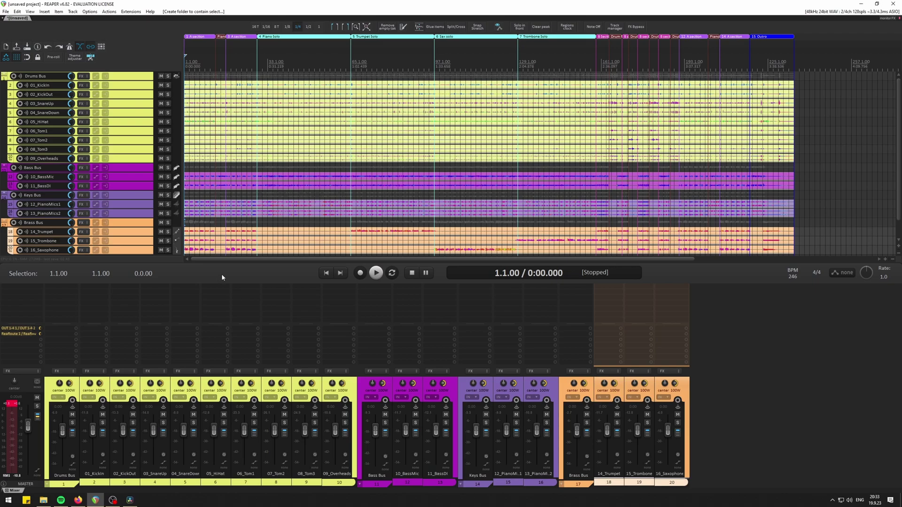
key(ctrl+alt+r)
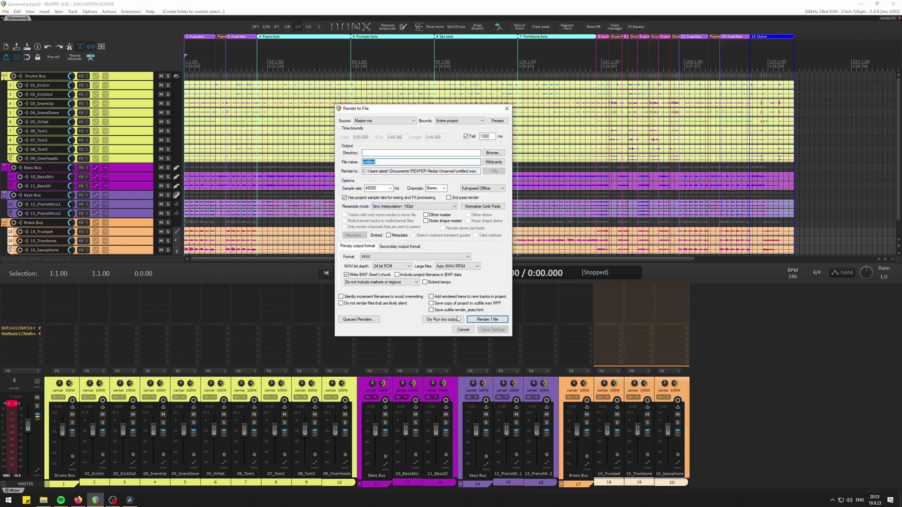
click(444, 320)
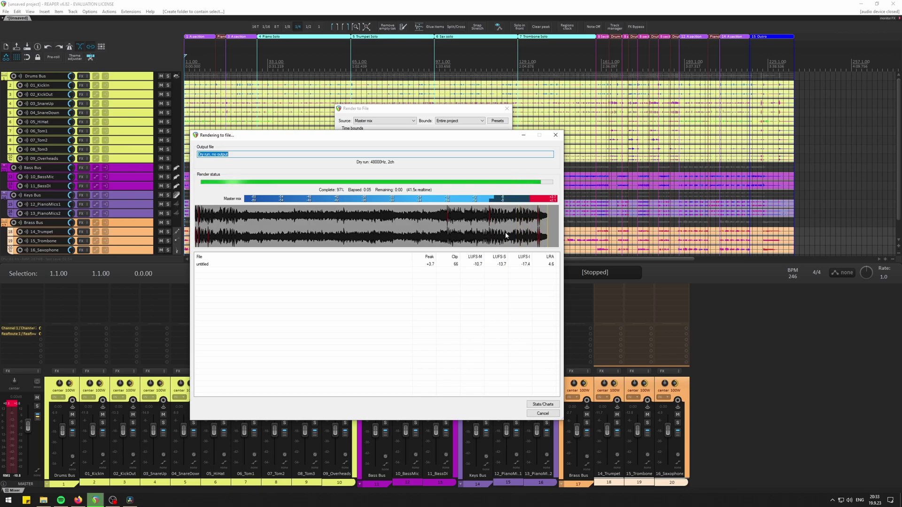
click(556, 135)
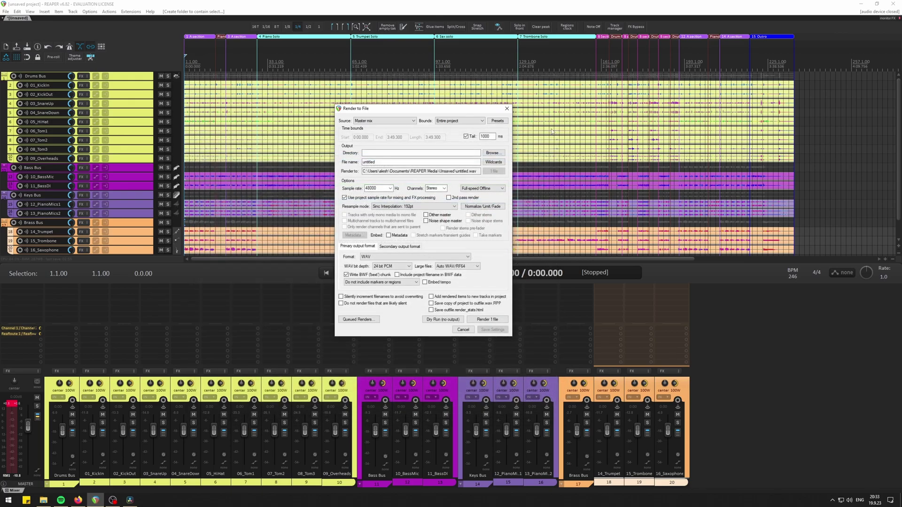
click(507, 110)
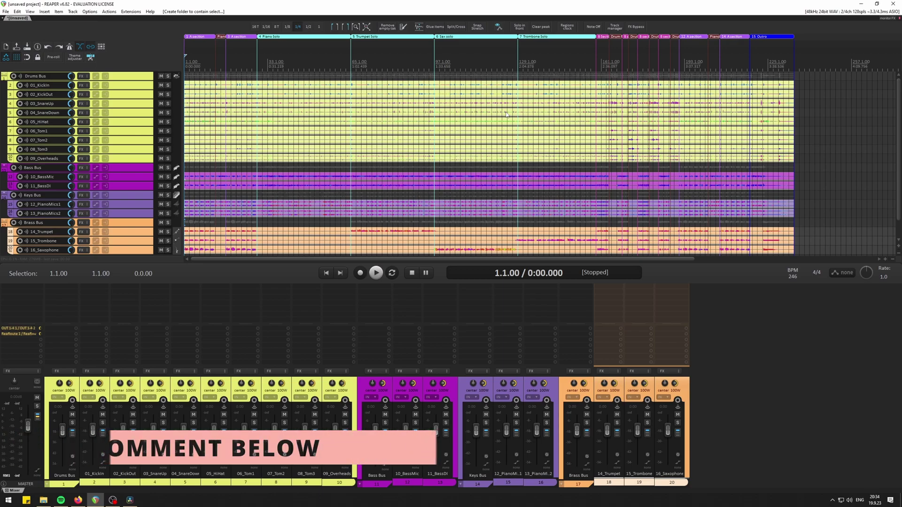
- Audition the soloed saxophone and trombone parts, then close the dry-run render results
key(space)
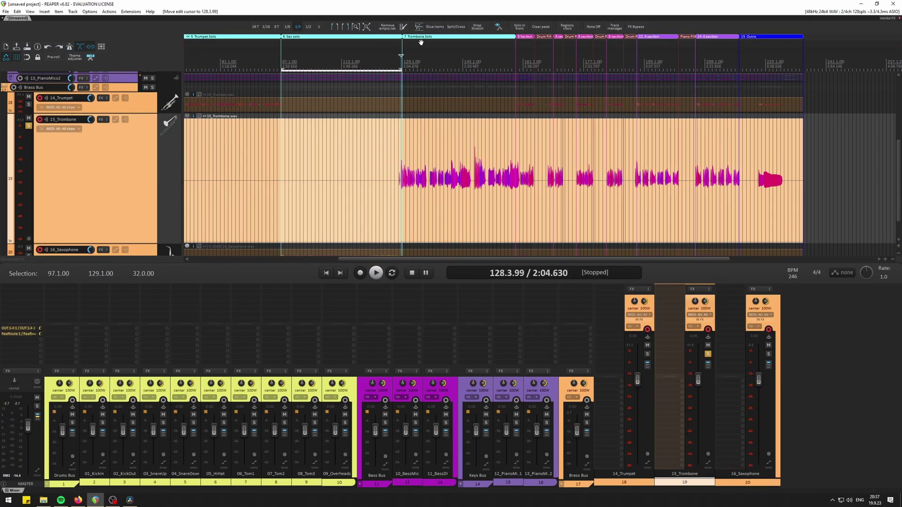
click(578, 149)
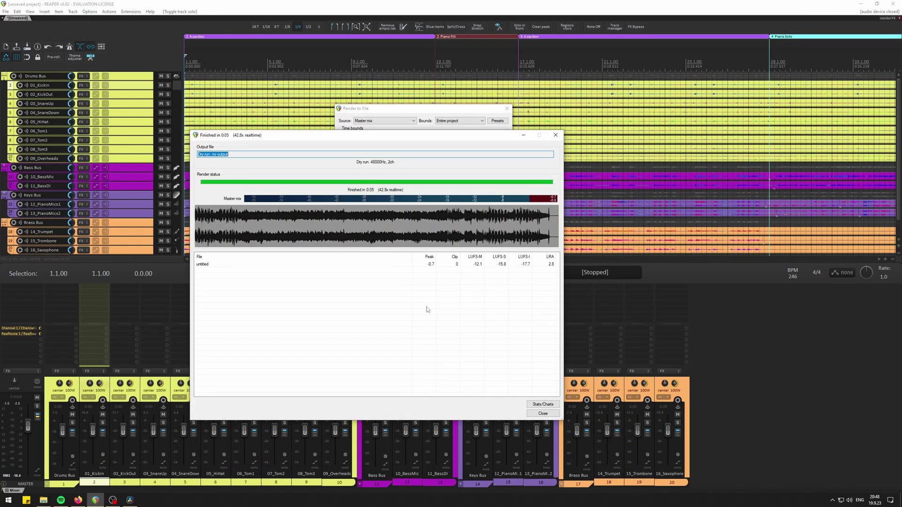
key(Escape)
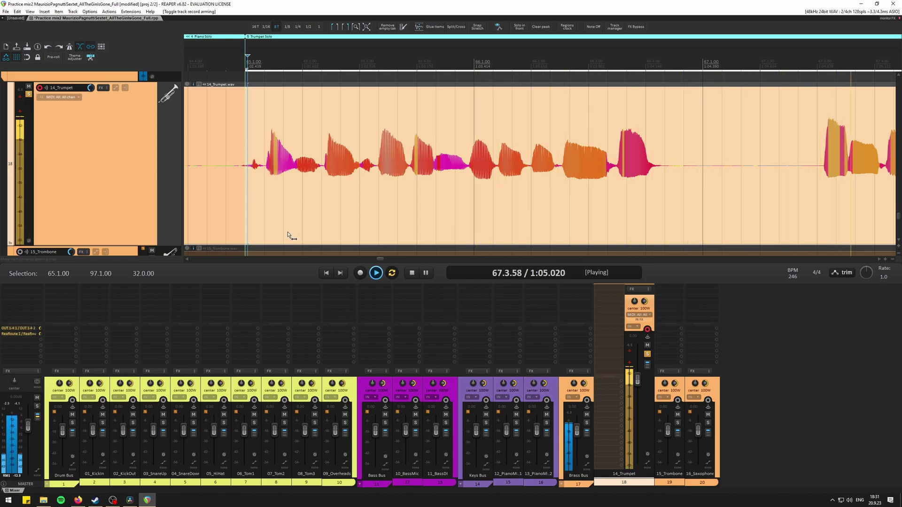
- Split the trumpet around its first loud note and lower that piece by 1.3 dB
key(space)
key(space)
key(space)
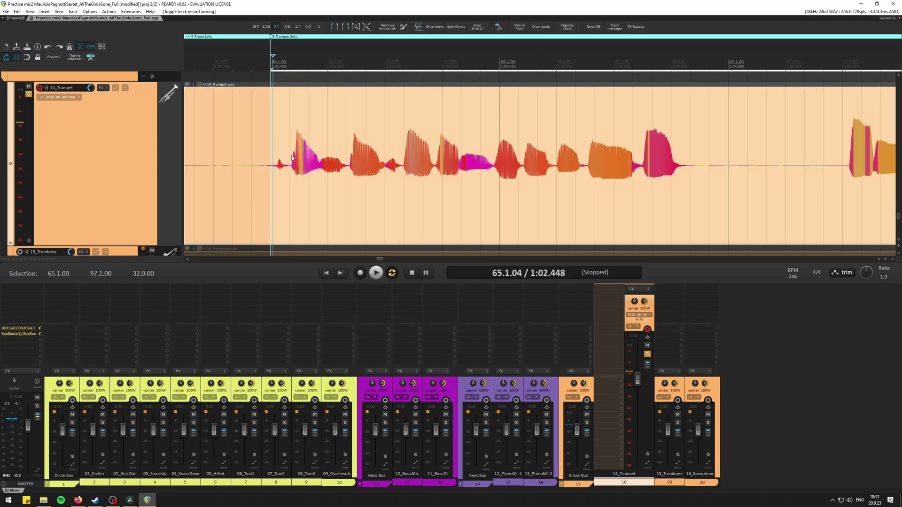
click(287, 134)
key(s)
click(320, 130)
key(s)
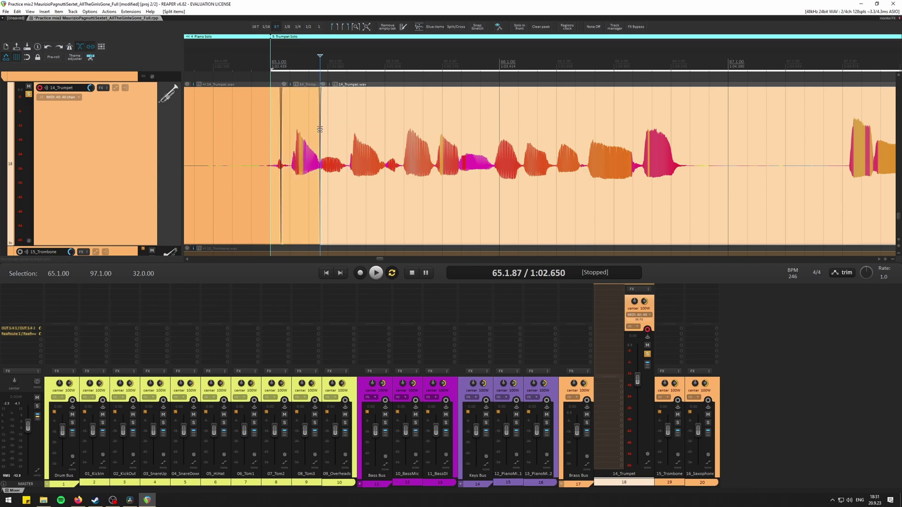
drag(288, 89, 289, 92)
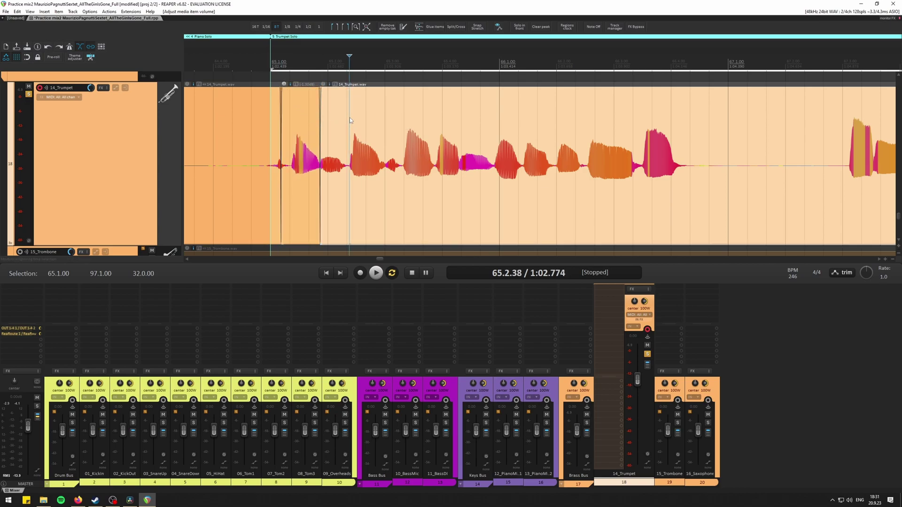
- Split the trumpet at 65.2.38 and 65.2.96, then replay the edited passage
click(350, 117)
key(s)
click(382, 118)
key(s)
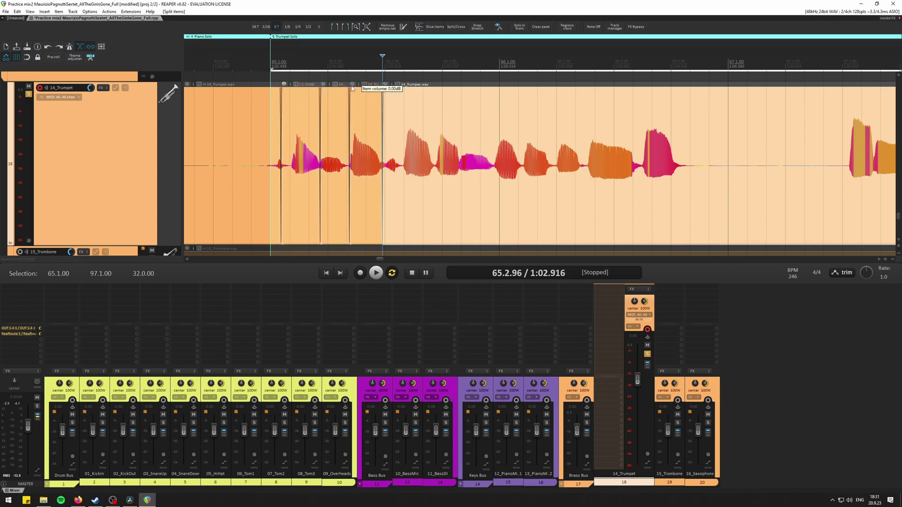
click(258, 92)
key(space)
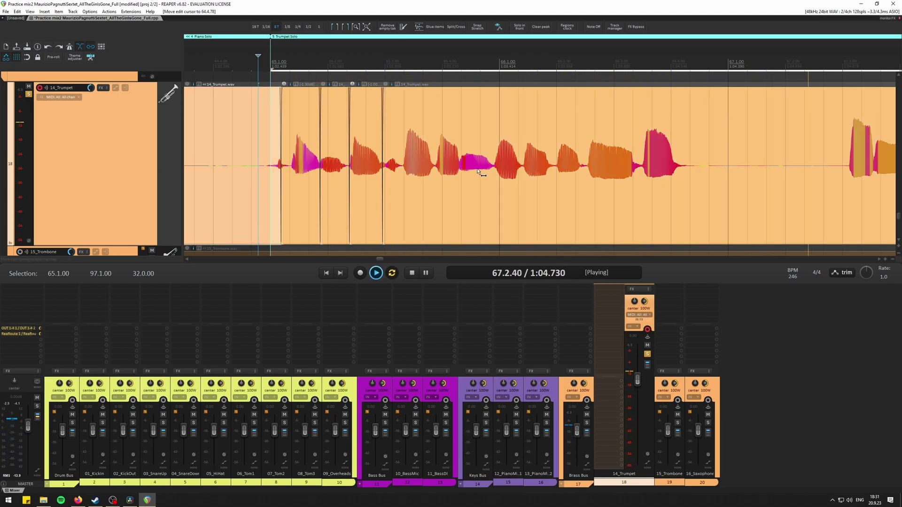
key(space)
- Split the trumpet at the 68.2.97 peak and the next loud phrase, selecting the right-hand segment
click(445, 140)
key(s)
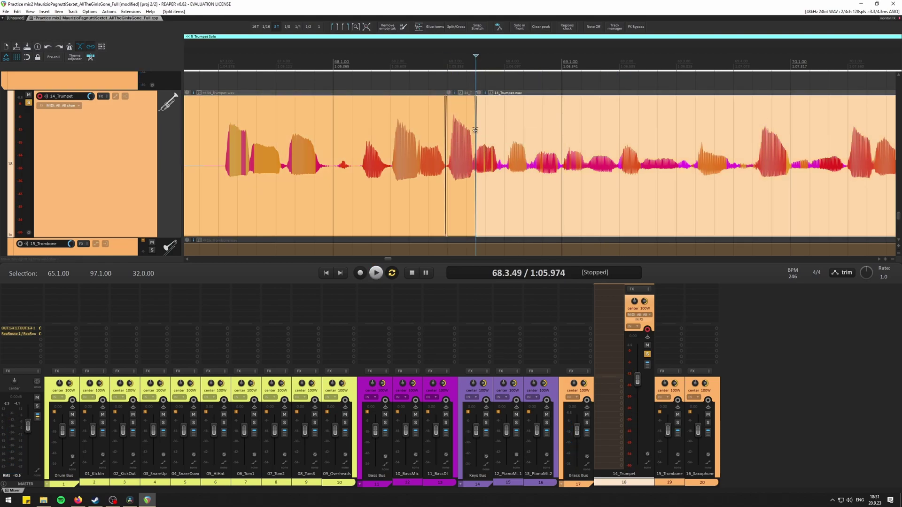
click(390, 116)
key(s)
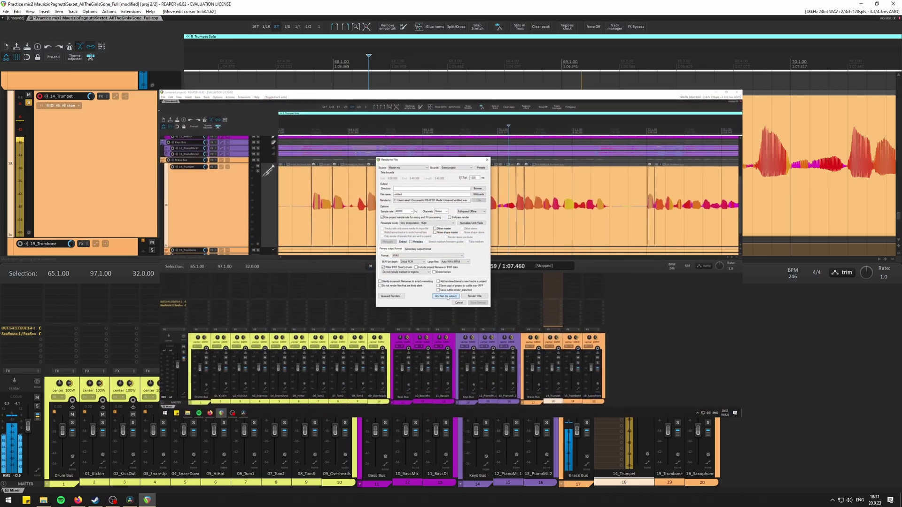
click(447, 297)
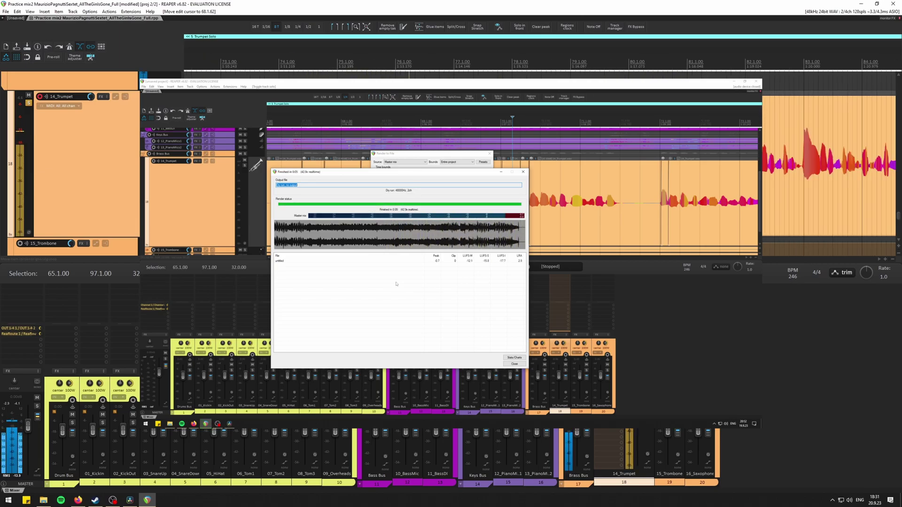
click(828, 141)
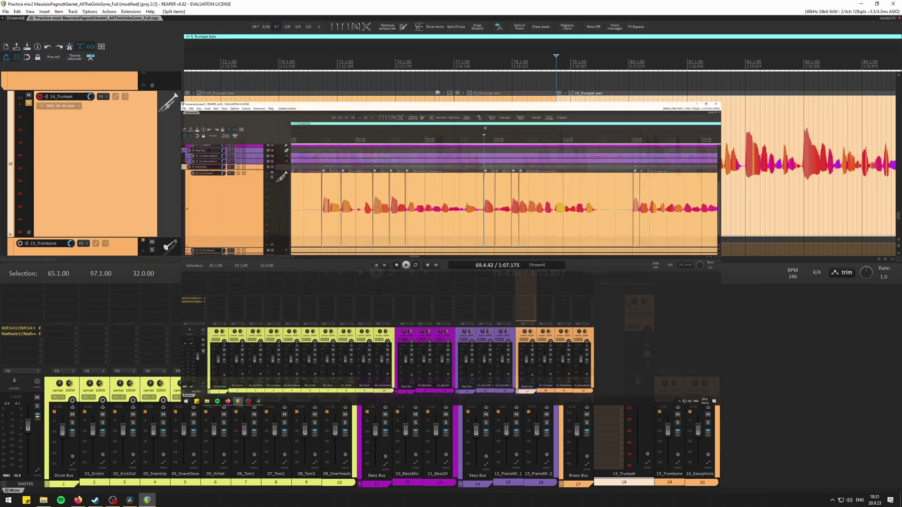
- Split the trumpet just before bar 79 and audition the middle piece up to the next peak
click(558, 97)
key(s)
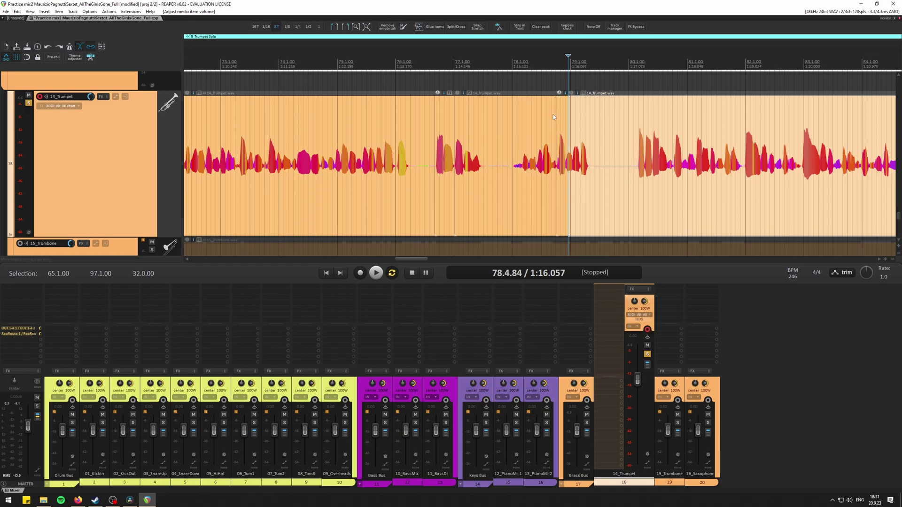
click(548, 123)
key(space)
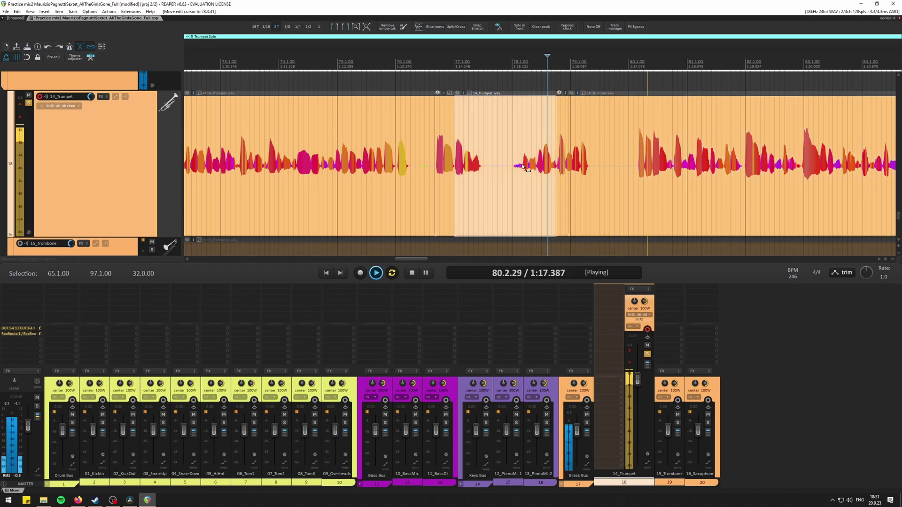
scroll(519, 162, right, 6)
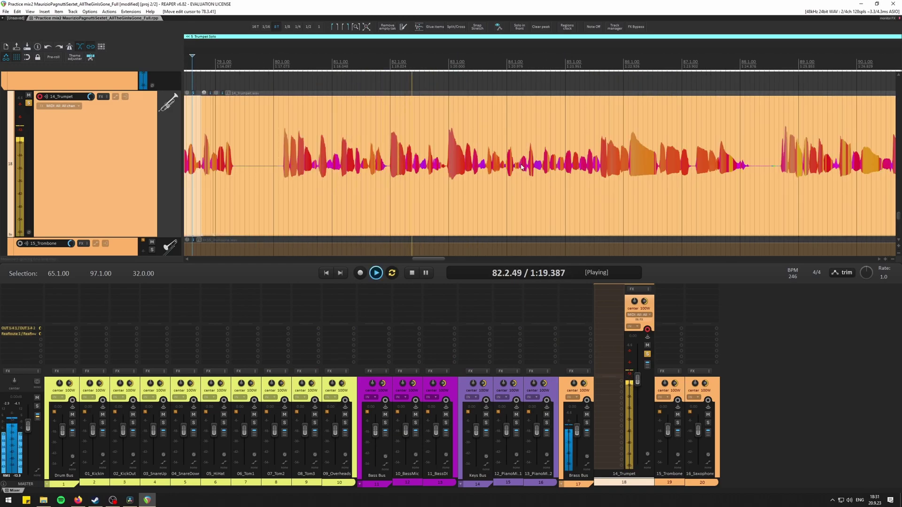
key(space)
- Split the trumpet just before and after the next loud peak, then replay from the left piece
click(448, 137)
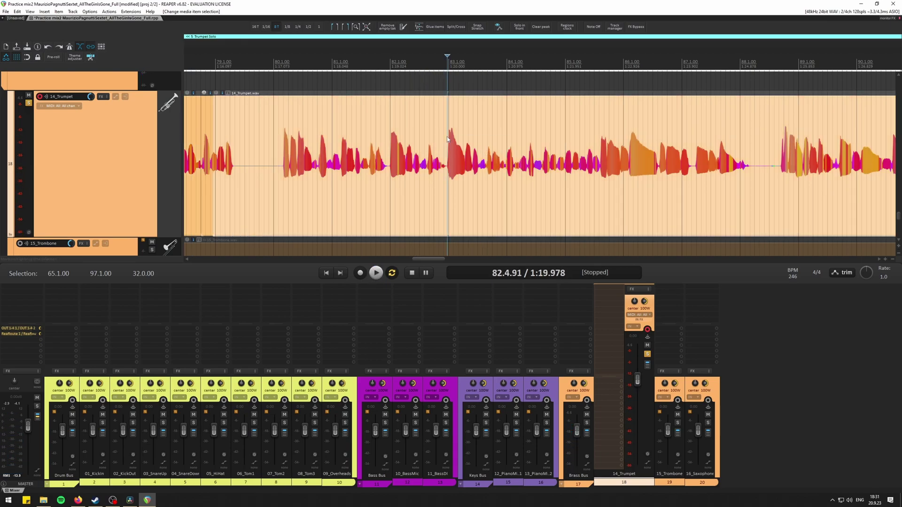
key(s)
click(467, 134)
click(464, 132)
key(s)
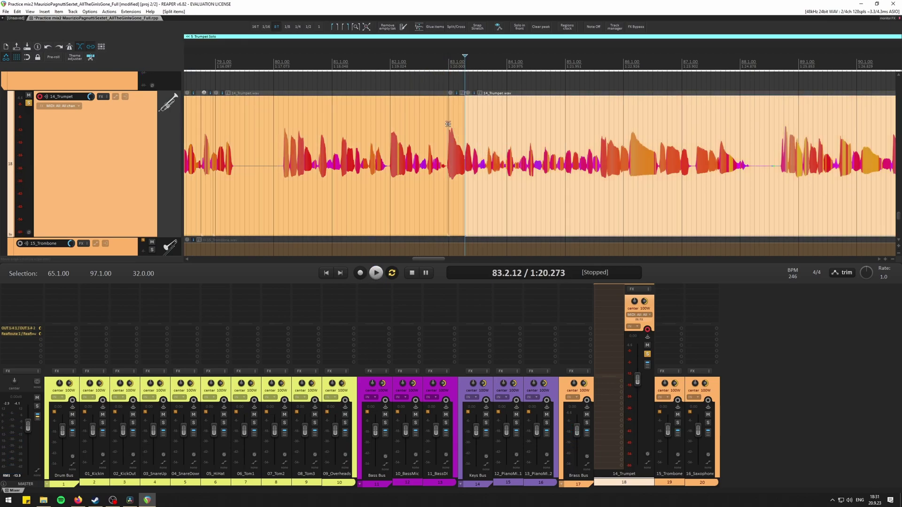
click(435, 109)
key(space)
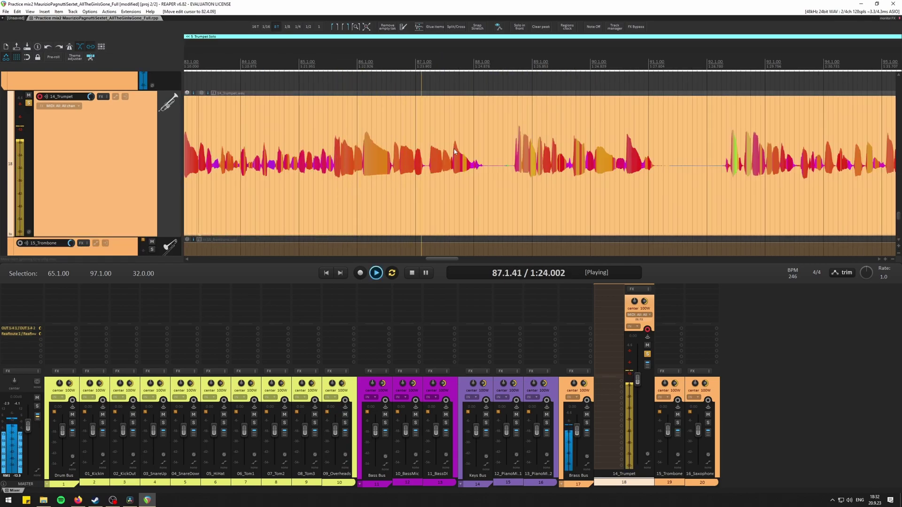
- Isolate the following trumpet peak with splits on both sides and play it back to check
scroll(453, 157, up, 1)
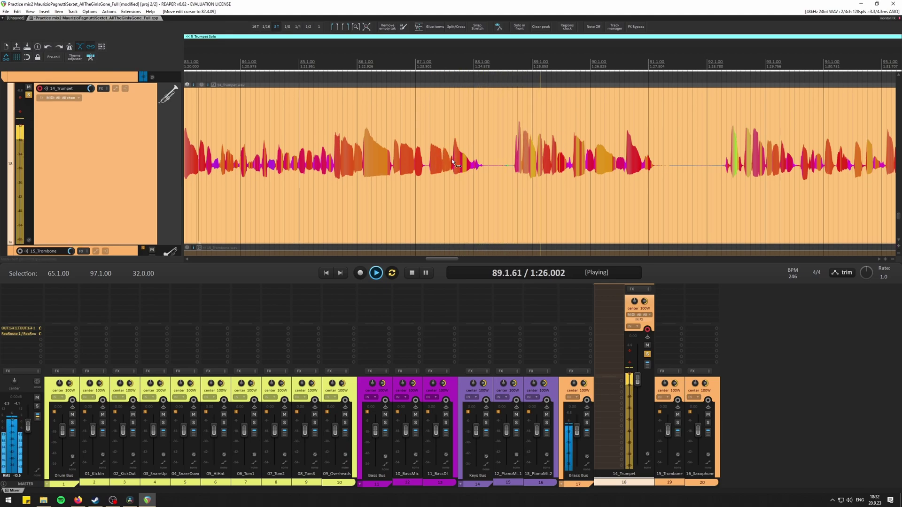
key(space)
click(337, 141)
key(s)
click(359, 136)
key(s)
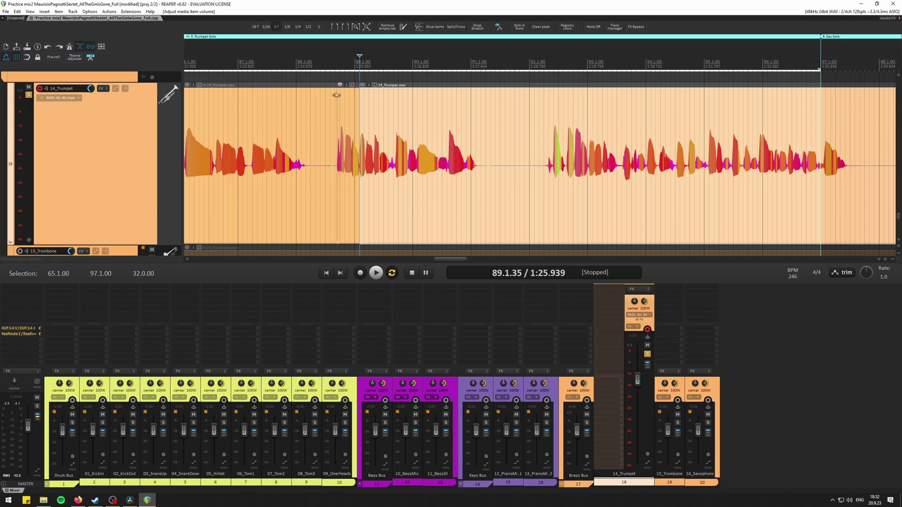
click(334, 98)
key(space)
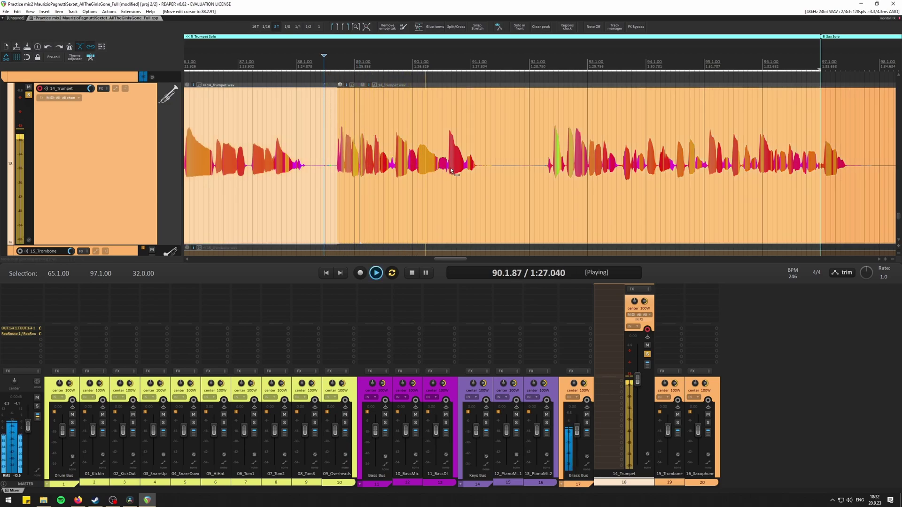
- Split before the next loud trumpet note, undo that split, and audition the trumpet again
scroll(458, 173, right, 2)
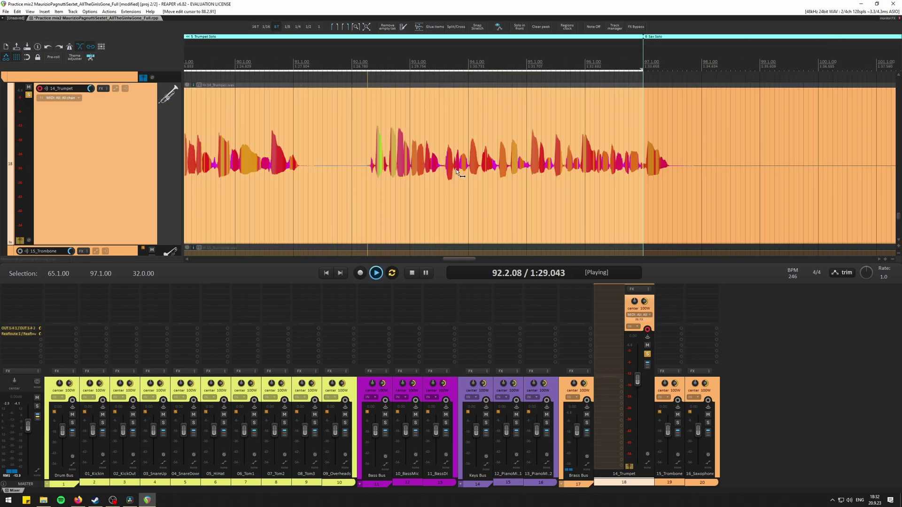
scroll(458, 173, right, 2)
key(space)
click(368, 136)
key(s)
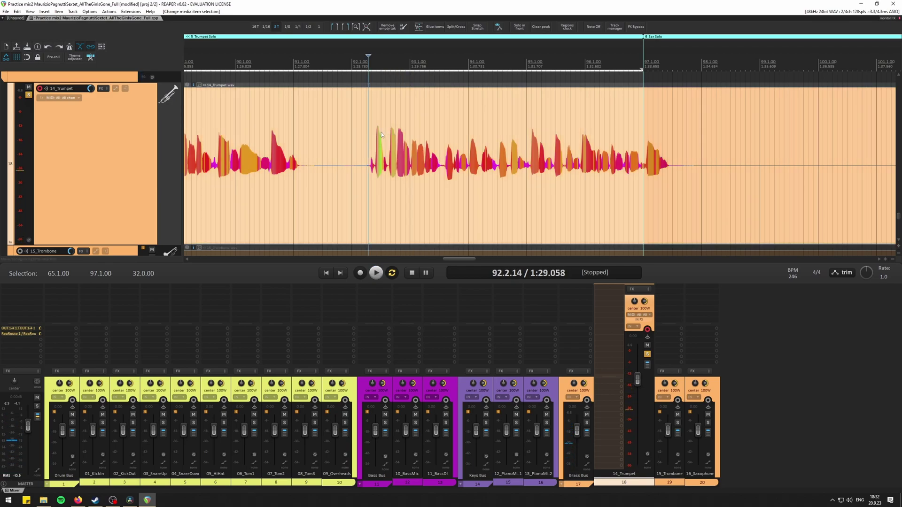
key(ctrl+z)
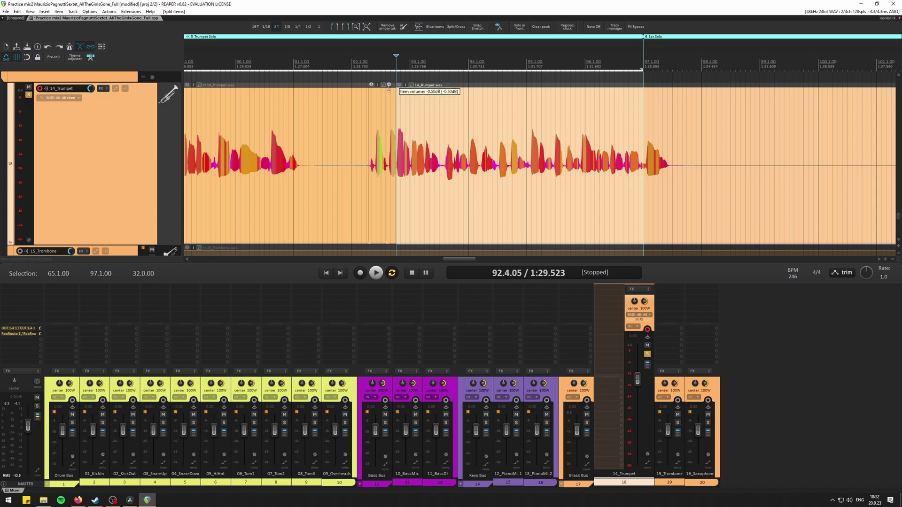
click(363, 109)
key(space)
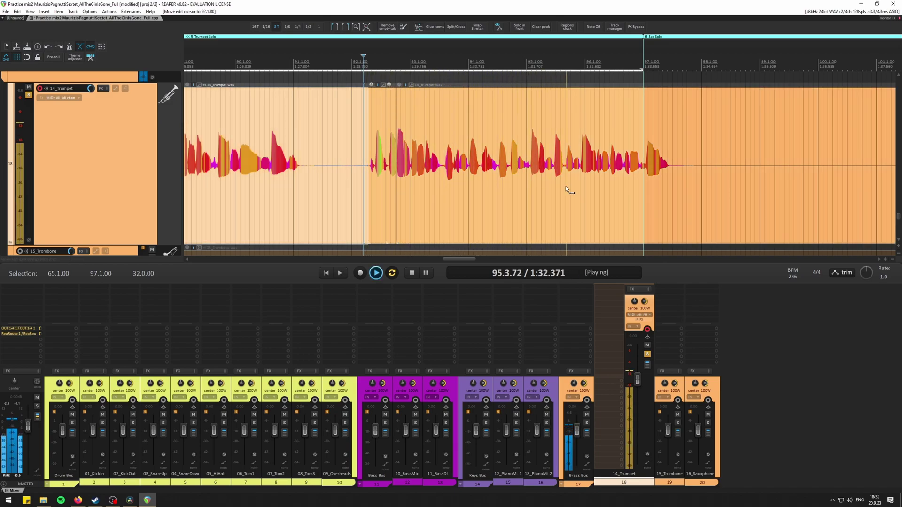
key(Escape)
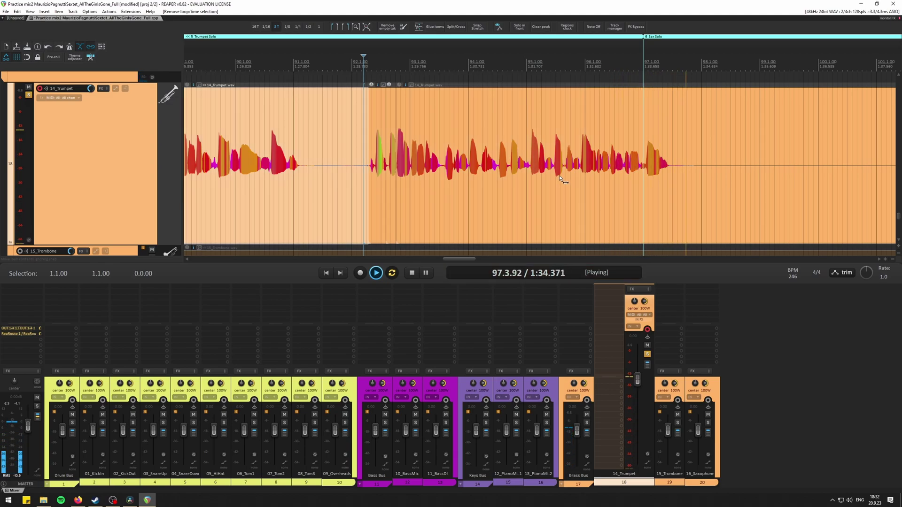
key(space)
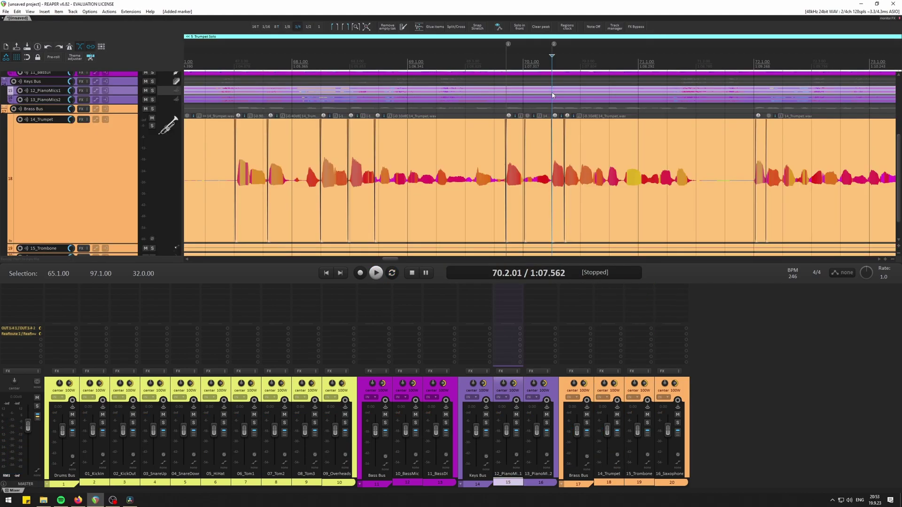
- Start a Dry Run render of the master mix from Render to File, writing no output
key(ctrl+alt+r)
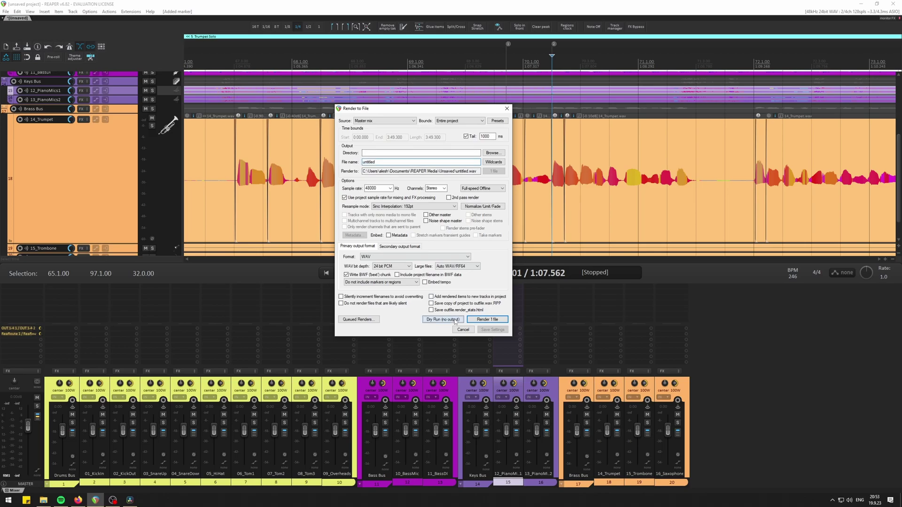
click(455, 320)
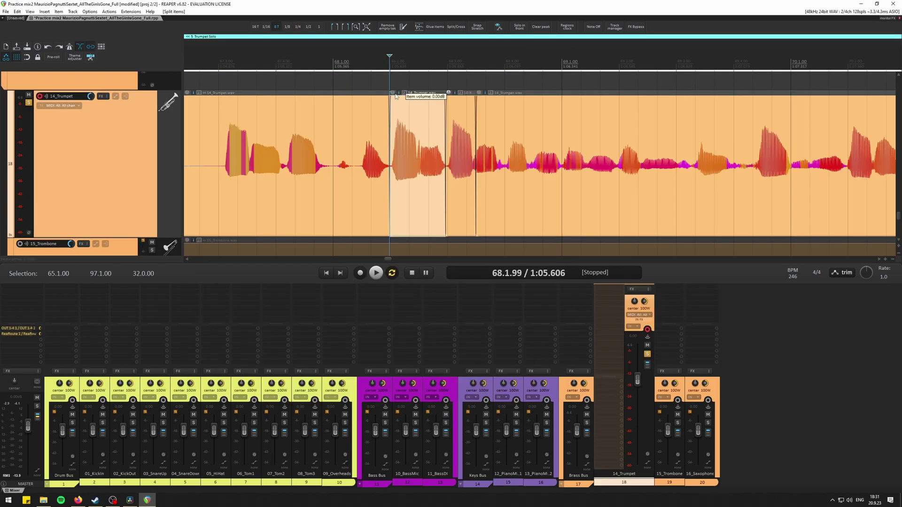
- Lower the isolated trumpet peak piece to -1.40dB and play it back
drag(395, 97, 395, 100)
click(369, 111)
key(space)
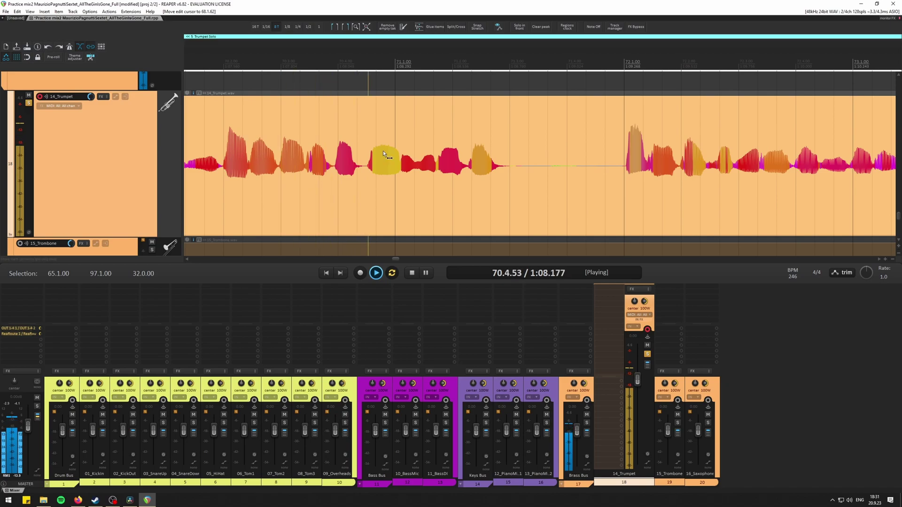
scroll(383, 150, down, 4)
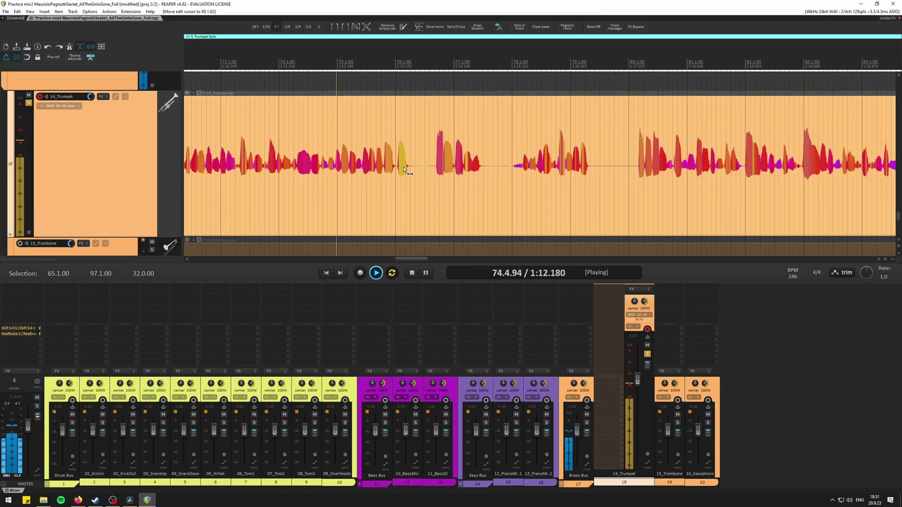
click(434, 174)
key(space)
- Split the 14_Trumpet item around the peaks near bars 76 and 78 and review the result
click(434, 144)
key(s)
click(453, 133)
click(427, 109)
key(space)
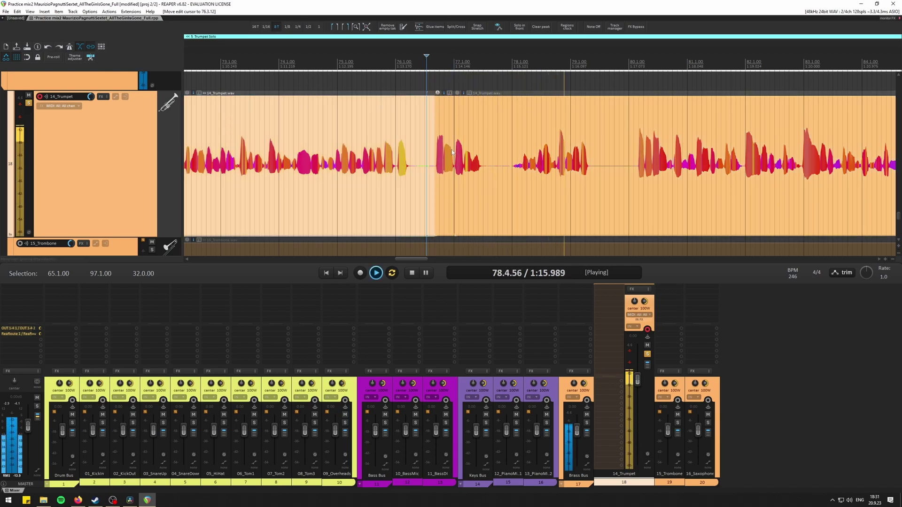
click(557, 141)
key(s)
key(space)
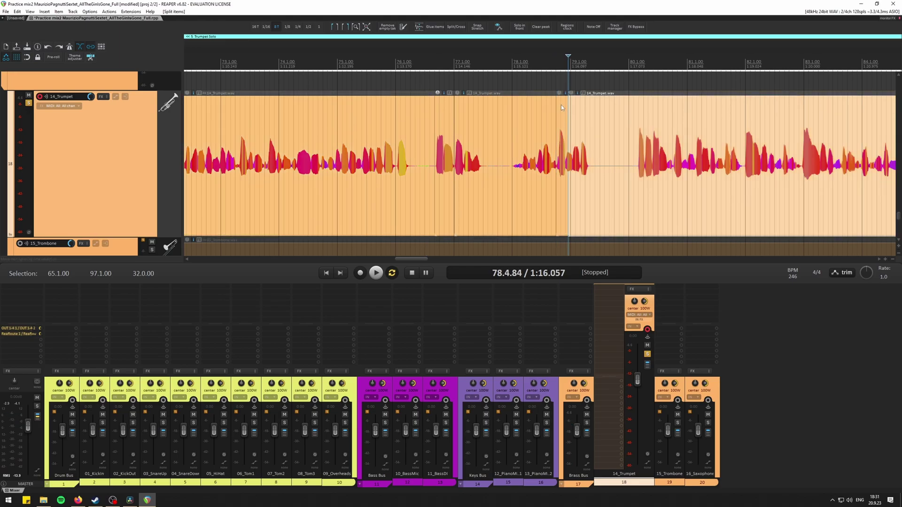
click(548, 124)
key(space)
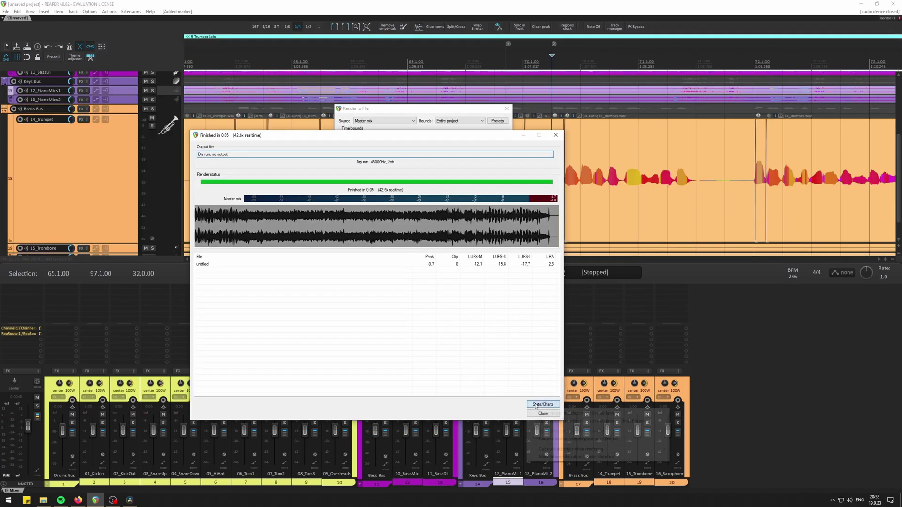
- Open the dry-run render's Stats/Charts HTML report in the browser
click(540, 412)
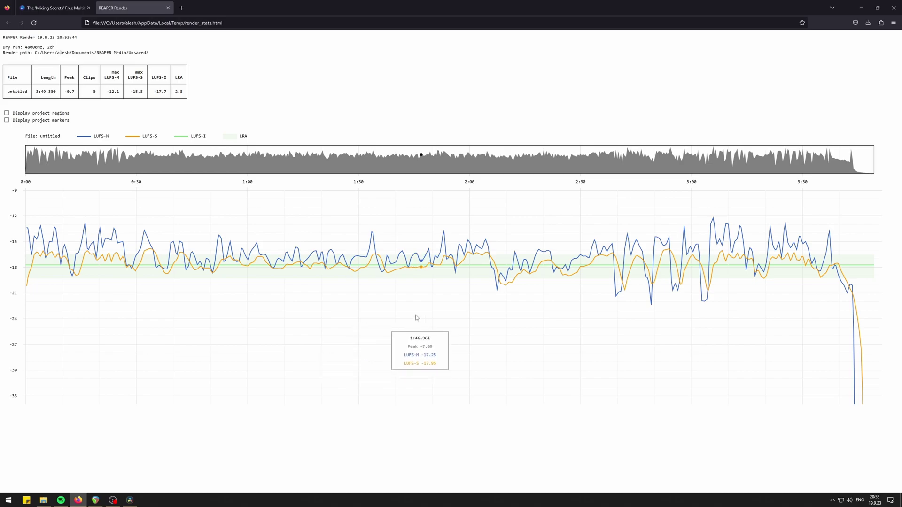
- Enable Display project regions on the render_stats loudness chart
click(6, 113)
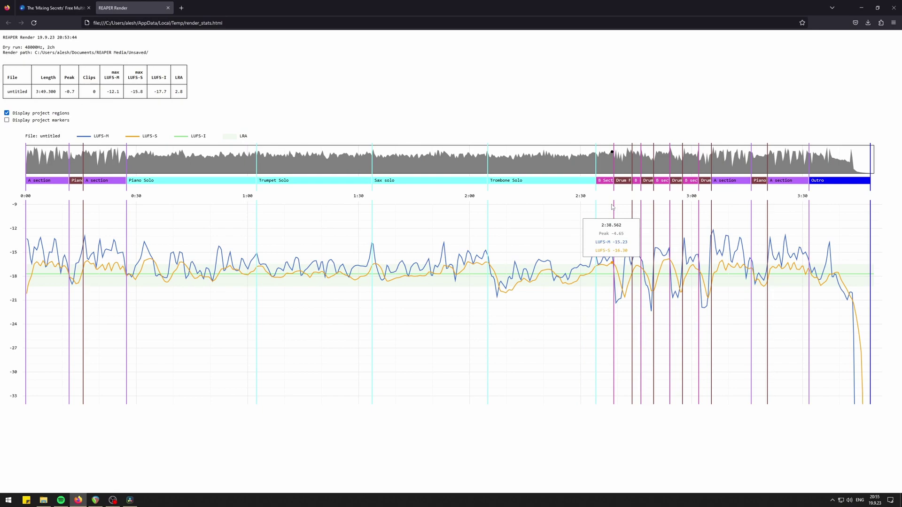
- Return to REAPER and close the dry-run render summary and the render settings
key(alt+Tab)
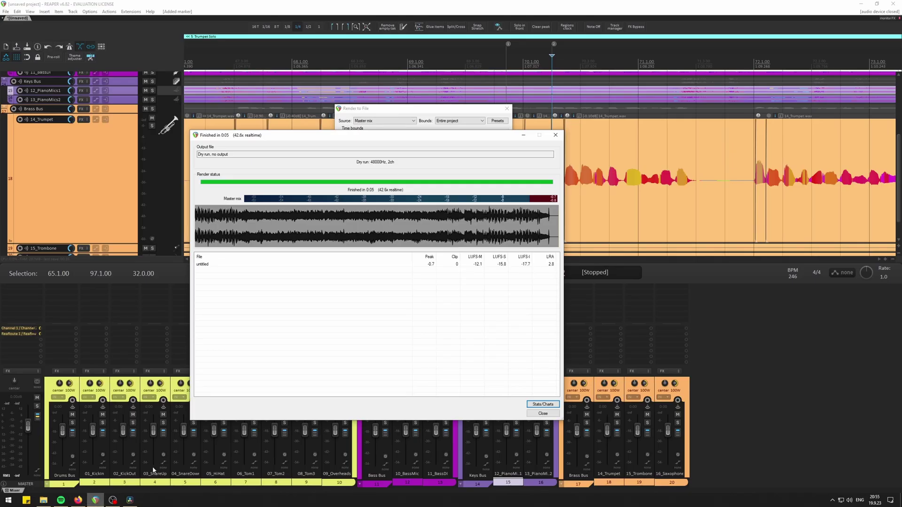
click(542, 414)
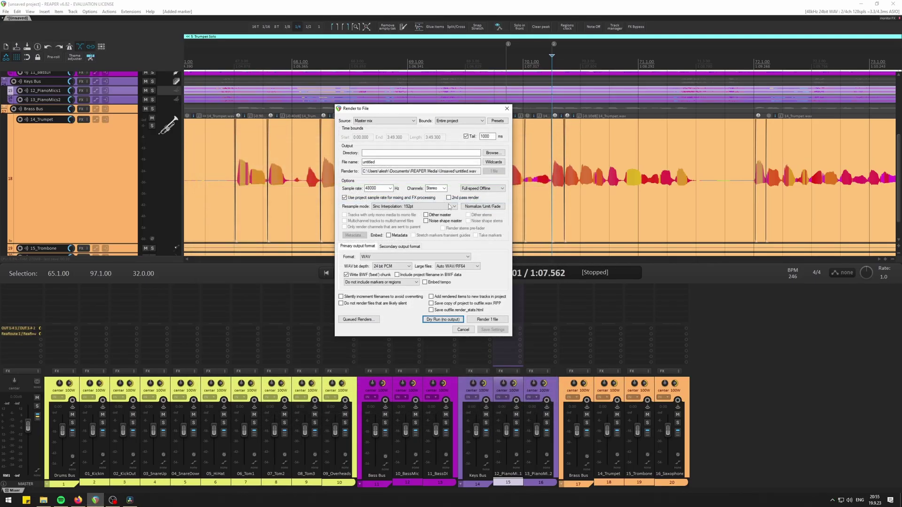
key(Escape)
- Shrink track heights and zoom out to show every track and the whole project, then clear the time selection
key(grave)
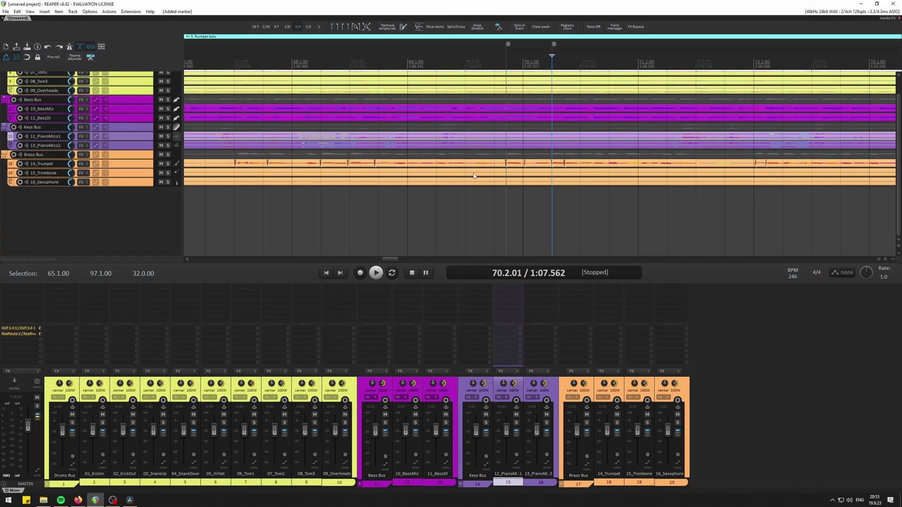
scroll(97, 203, up, 3)
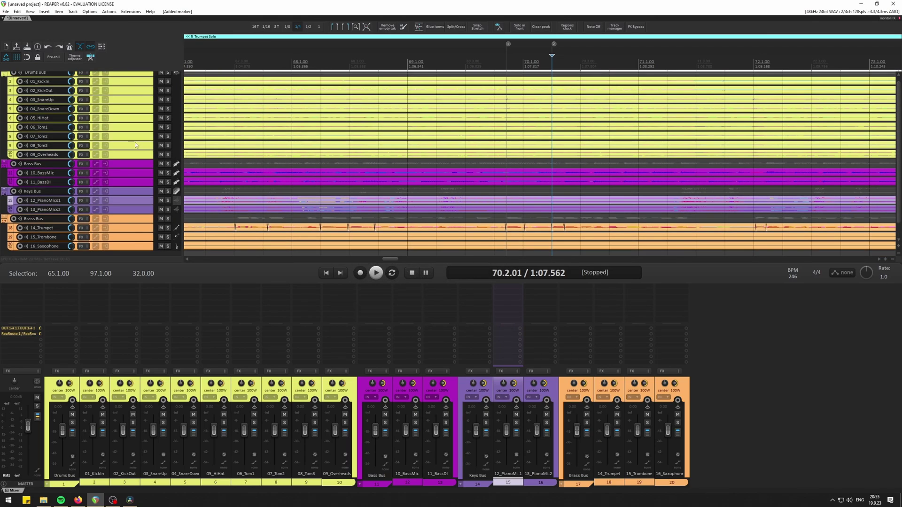
click(367, 27)
scroll(87, 188, down, 2)
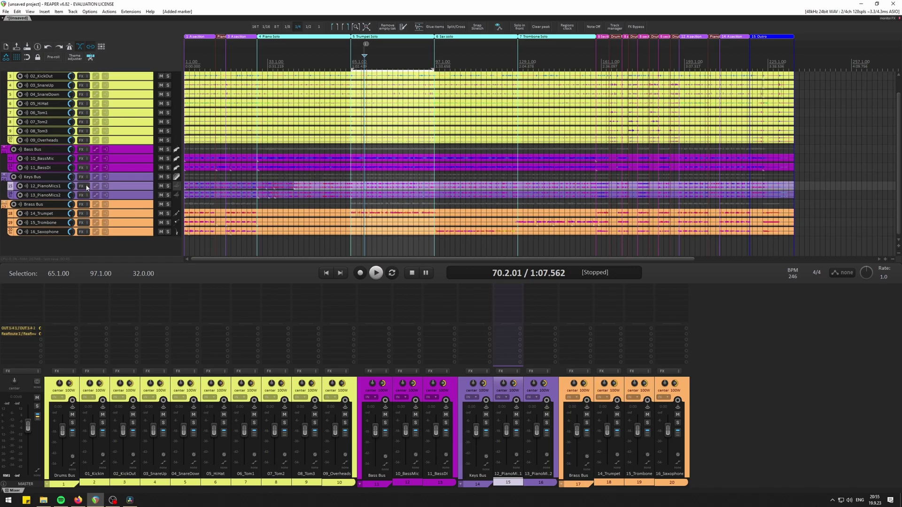
key(Escape)
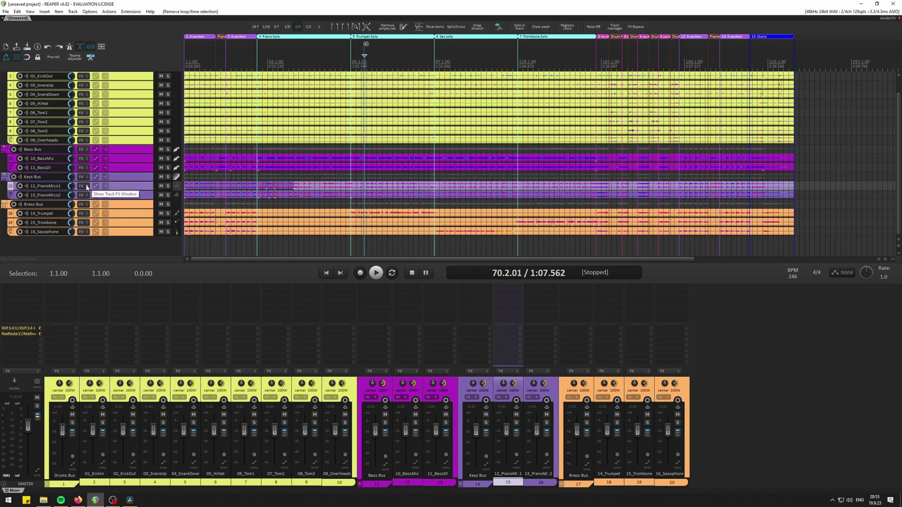